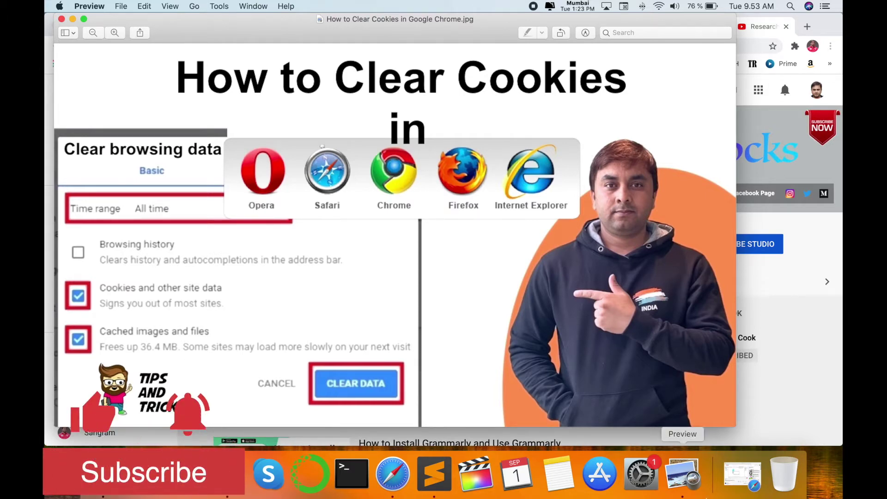
Bring the YouTube channel window forward, add a new tab, and show the History menu.
click(804, 401)
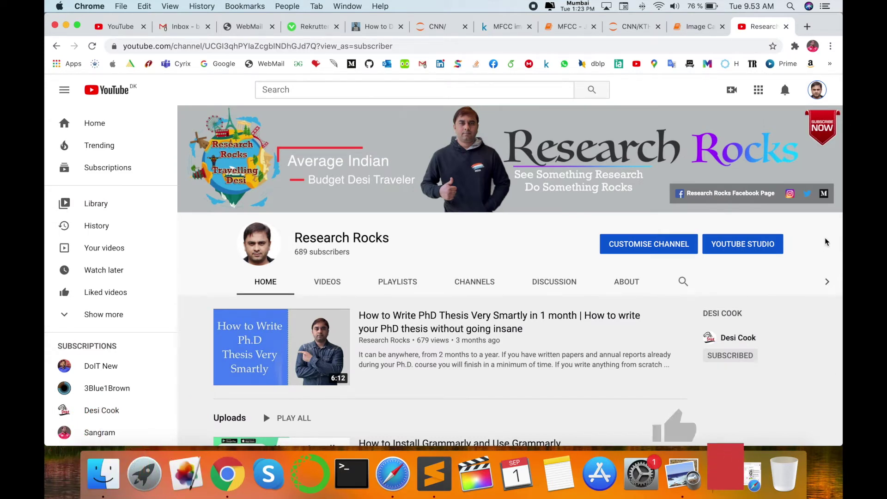
click(808, 26)
click(692, 33)
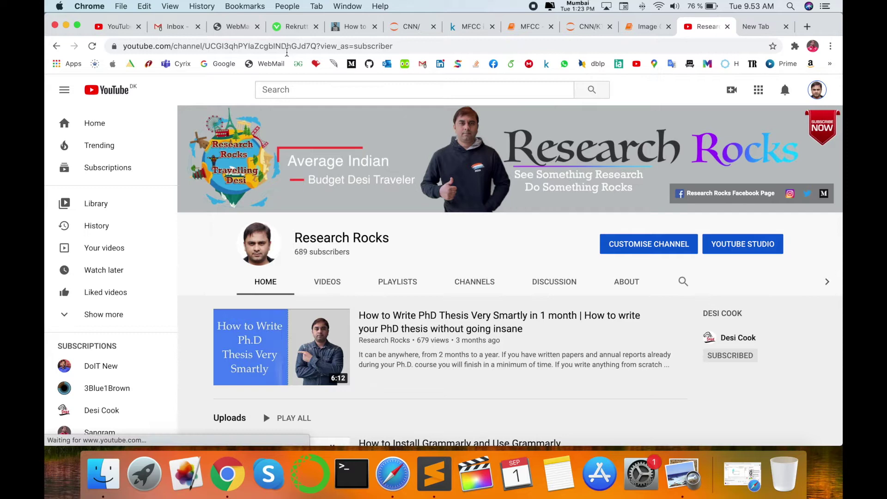
click(202, 6)
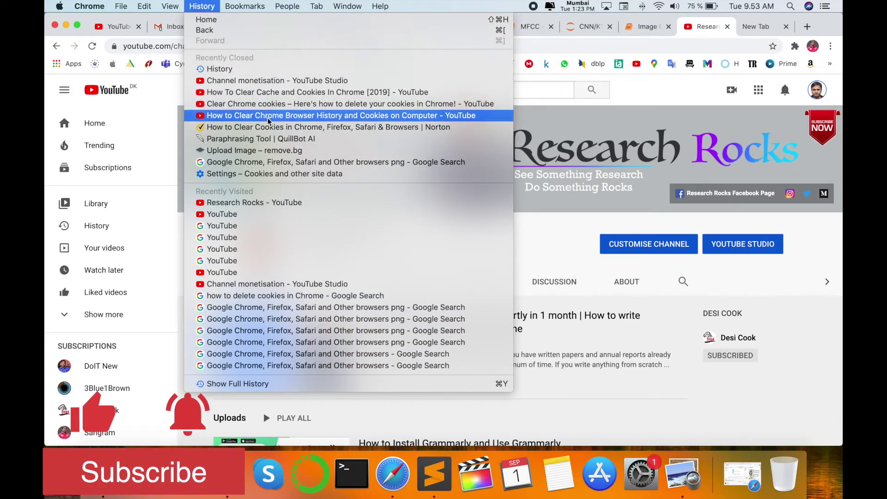
Open the full browsing history page (chrome://history) listing today's visited sites.
click(236, 383)
scroll(437, 299, down, 3)
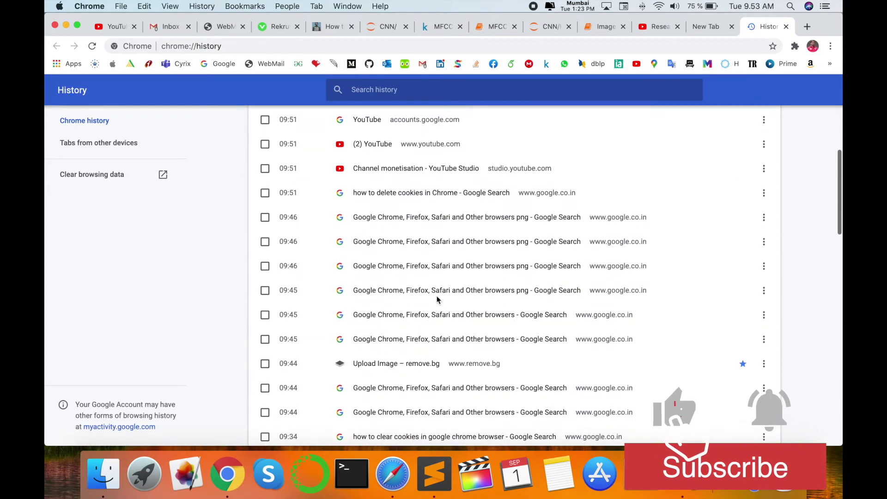
scroll(437, 298, down, 2)
scroll(437, 298, down, 5)
scroll(437, 298, up, 10)
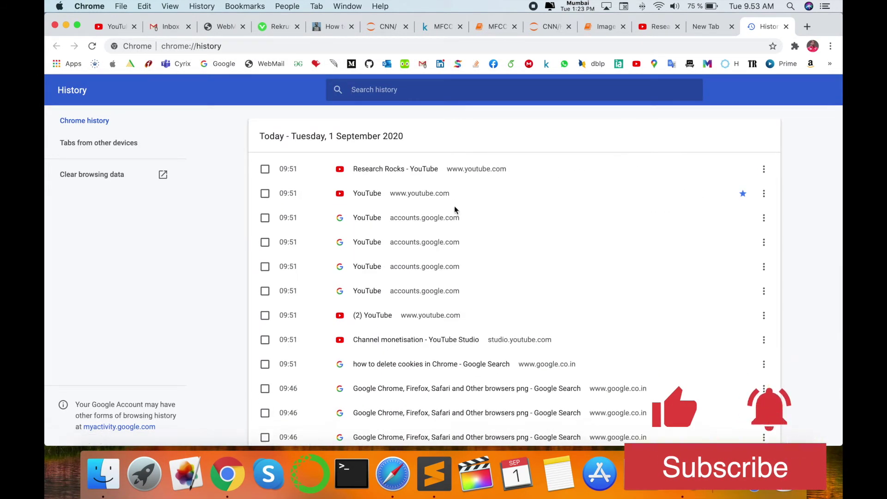
scroll(455, 208, down, 3)
scroll(458, 234, up, 3)
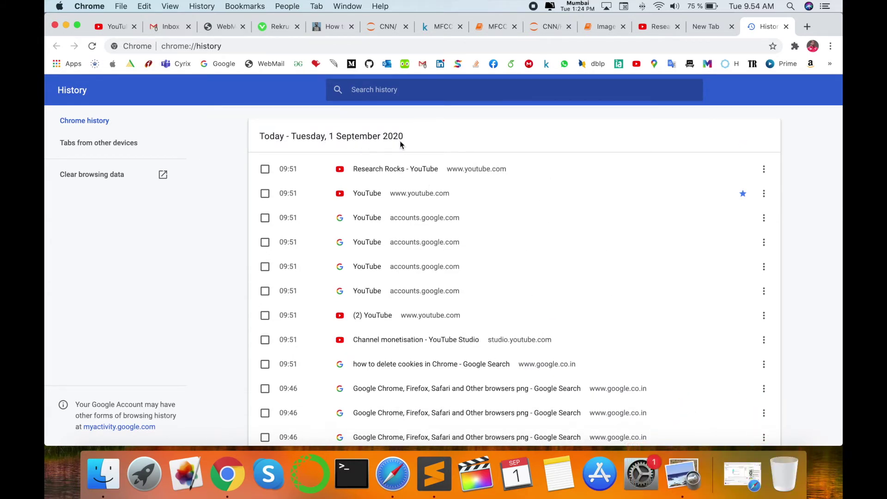
scroll(523, 335, down, 5)
scroll(516, 330, up, 3)
scroll(515, 330, up, 2)
Close the history tab, open Chrome Settings, and go to Privacy and security.
click(785, 27)
click(830, 46)
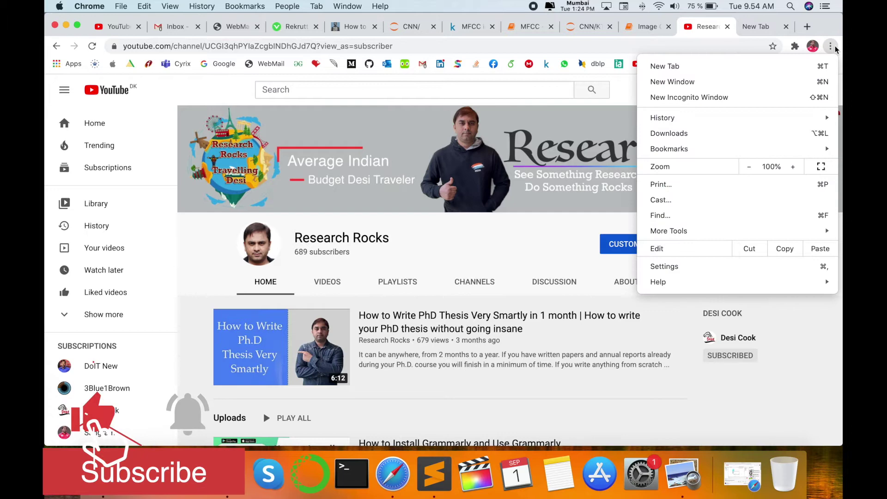
click(688, 269)
click(194, 7)
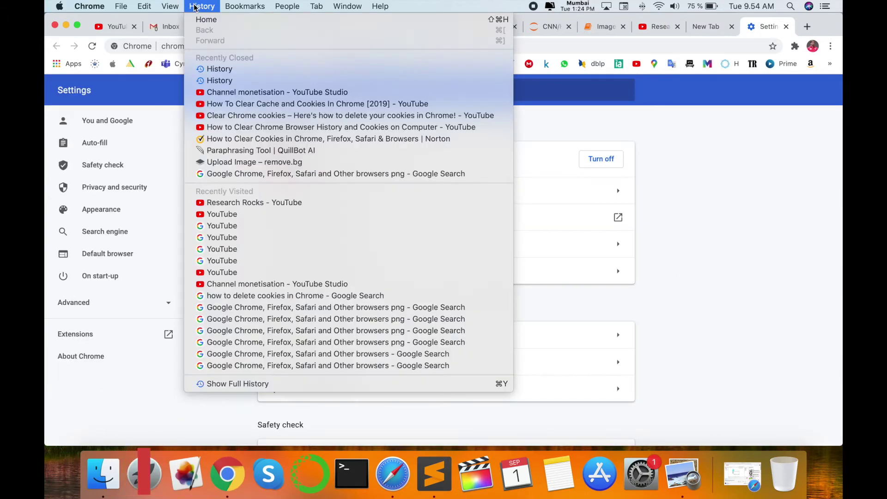
click(193, 406)
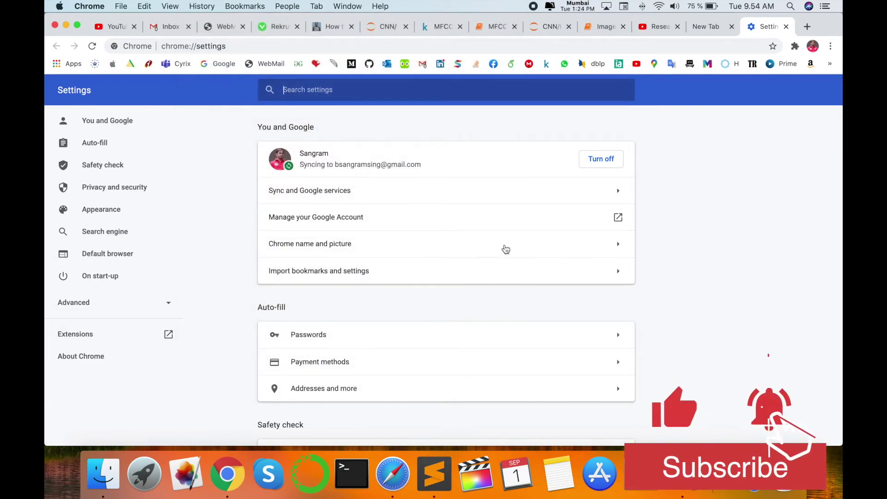
scroll(503, 249, down, 1)
scroll(503, 250, up, 1)
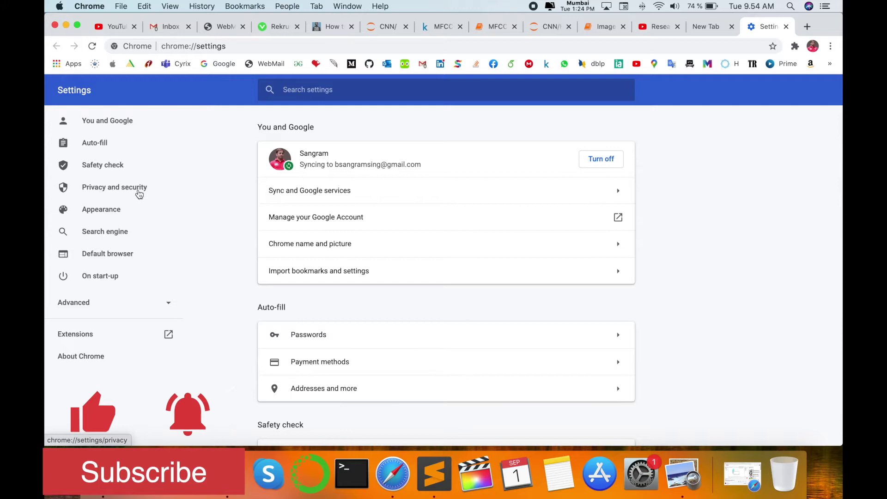
click(138, 195)
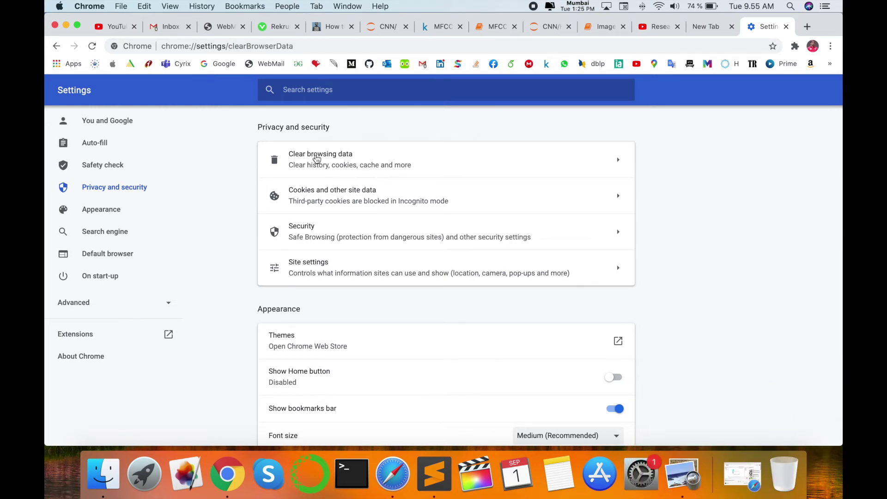
Open Clear browsing data and set the time range to Last hour.
click(317, 159)
click(430, 149)
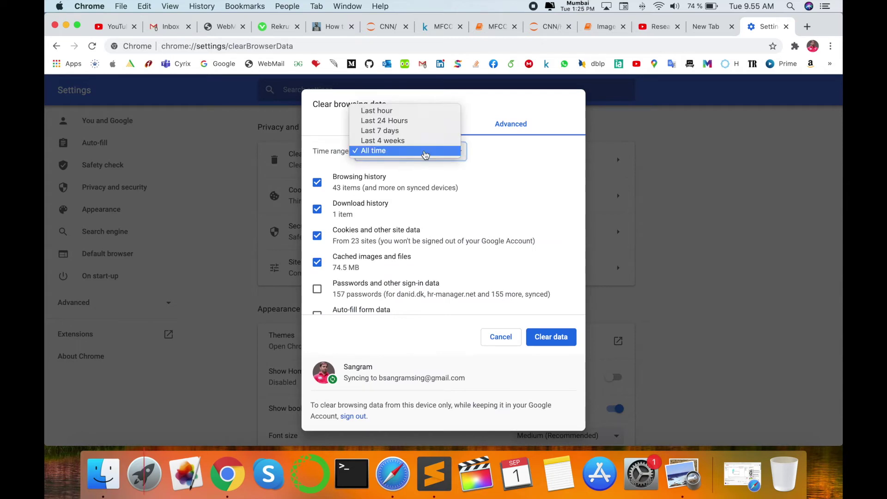
click(430, 150)
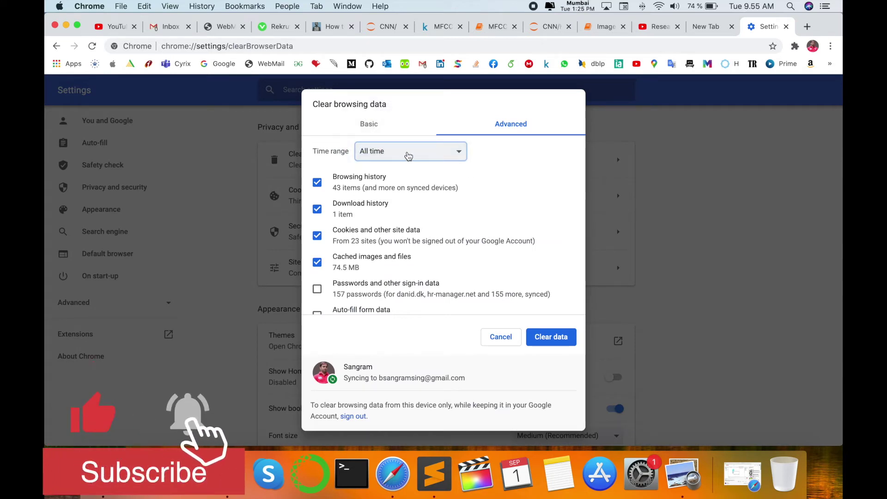
click(409, 156)
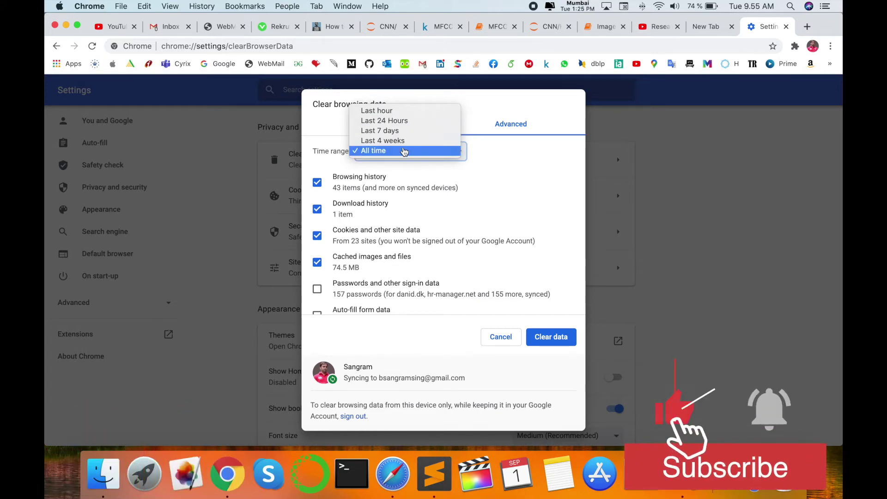
click(405, 152)
click(550, 178)
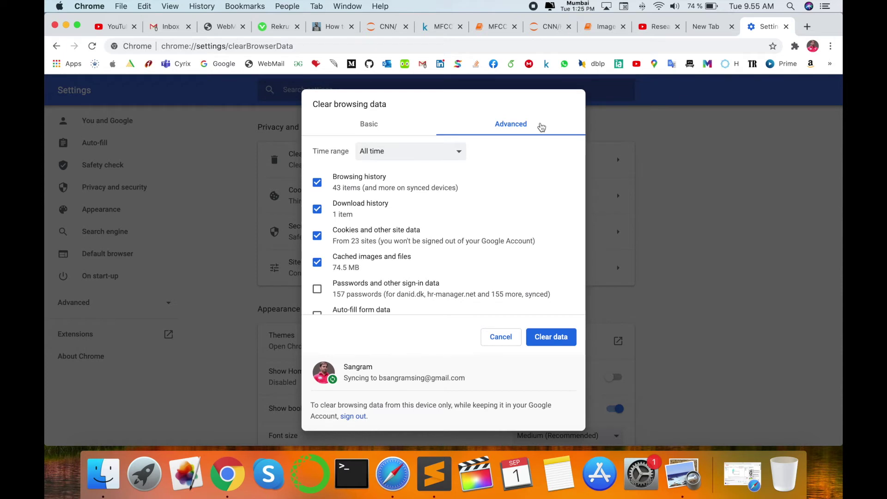
click(444, 158)
click(401, 115)
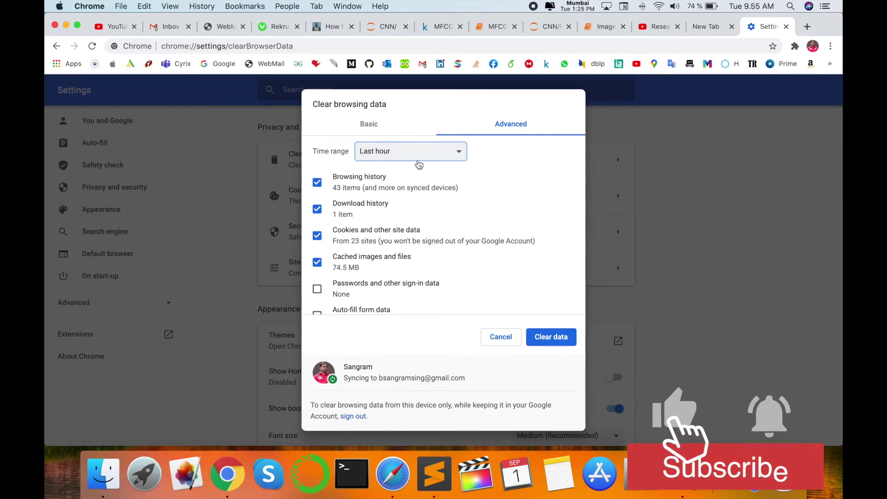
Recheck the time range dropdown, leaving it on Last hour.
click(418, 159)
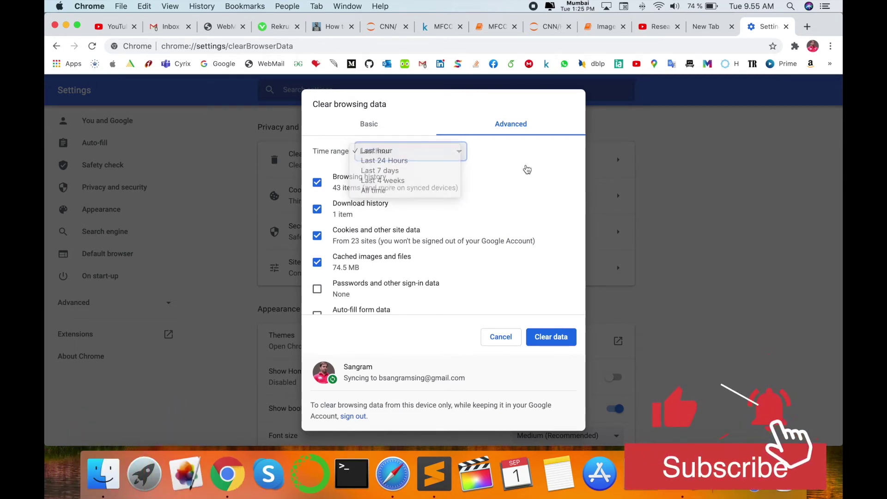
click(459, 155)
click(459, 154)
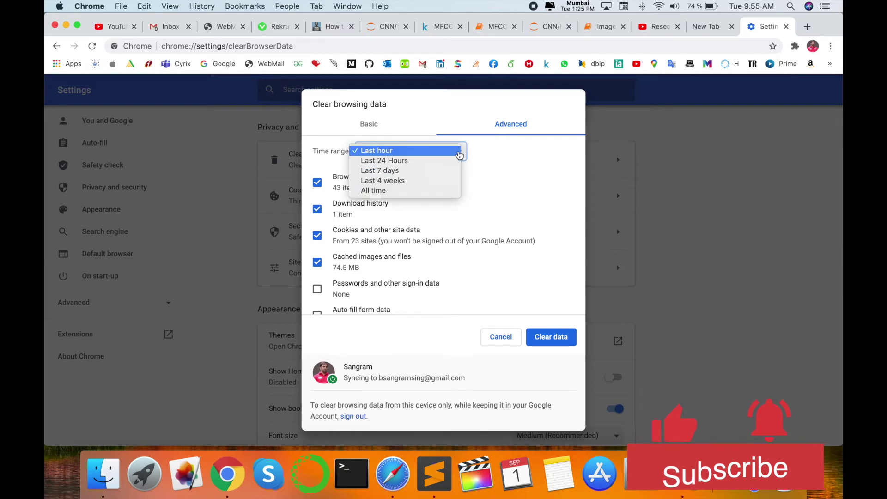
click(533, 189)
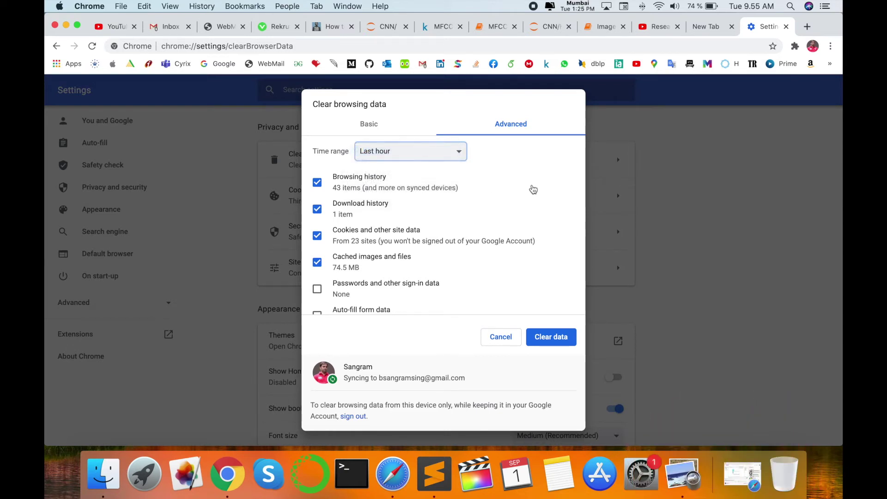
key(Tab)
key(space)
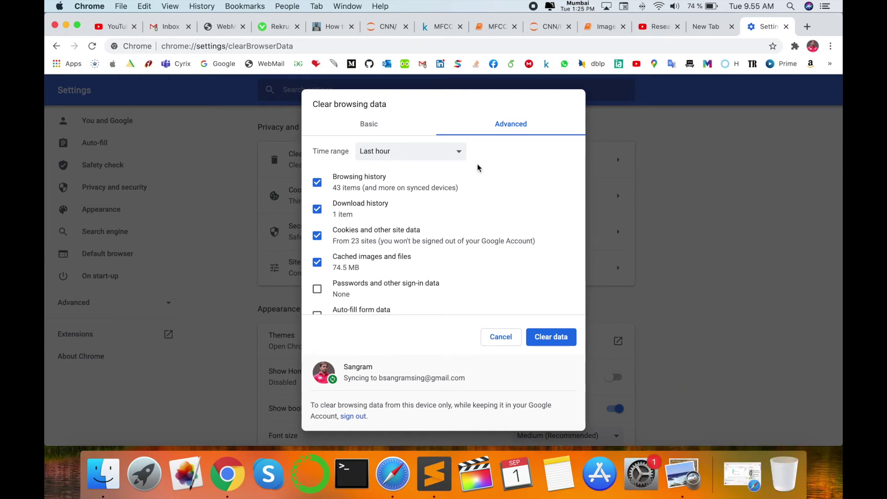
click(444, 158)
click(553, 177)
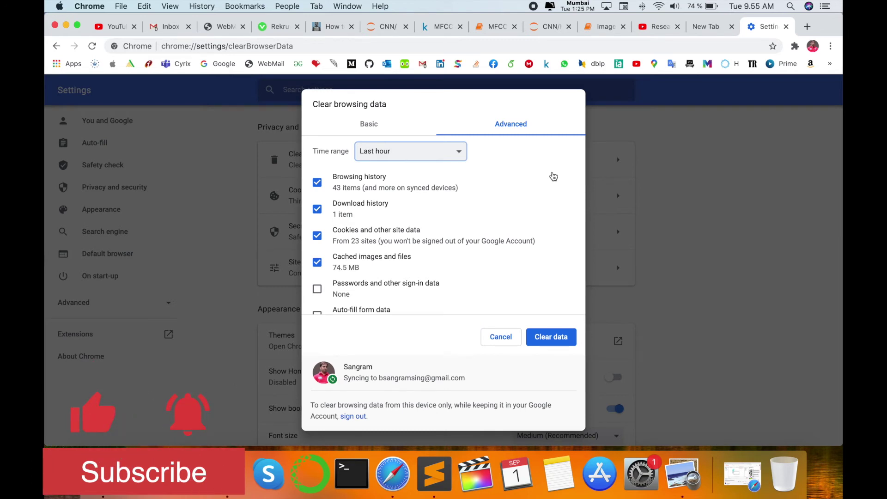
Keep Last hour and review the Advanced tab's data-type checkboxes, leaving the defaults ticked.
click(431, 152)
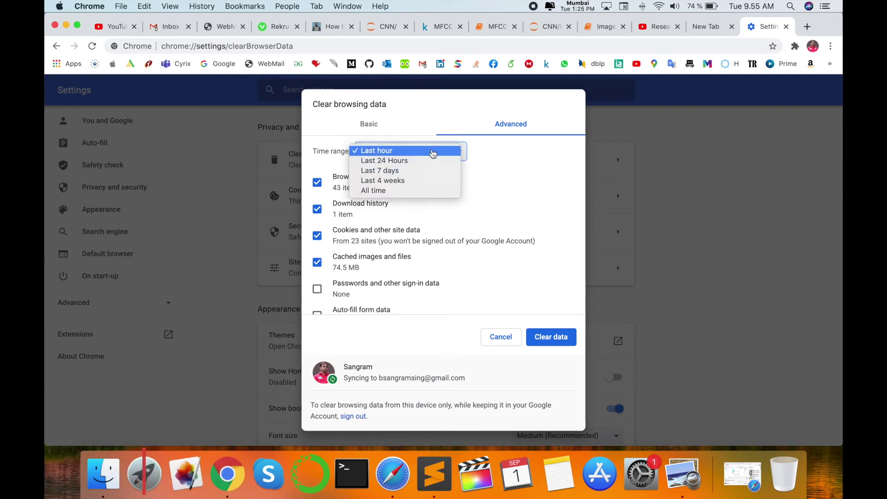
click(529, 194)
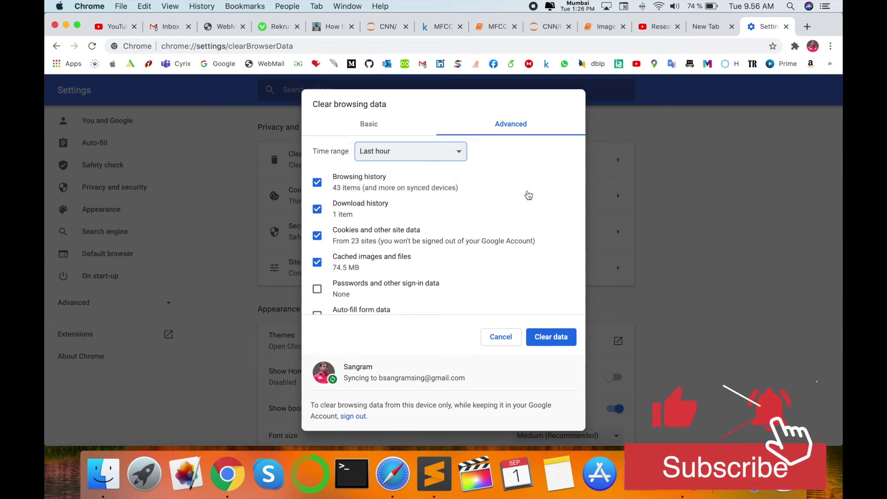
key(space)
click(552, 178)
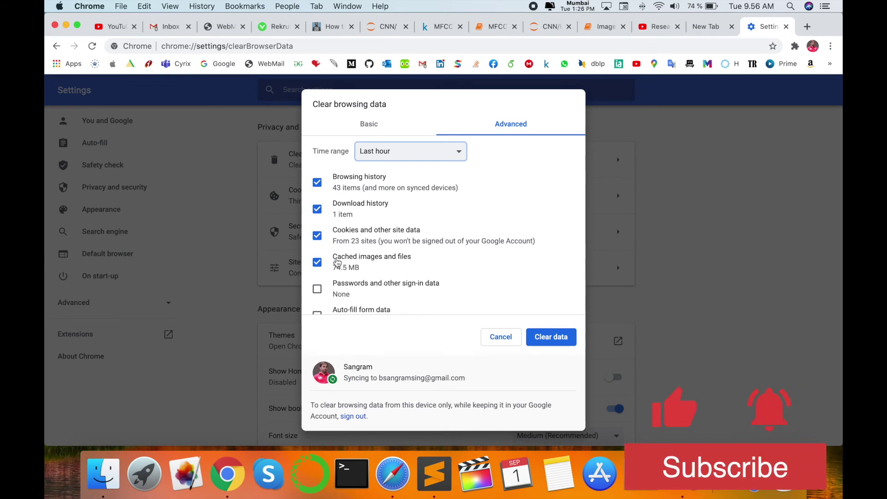
click(317, 236)
click(317, 208)
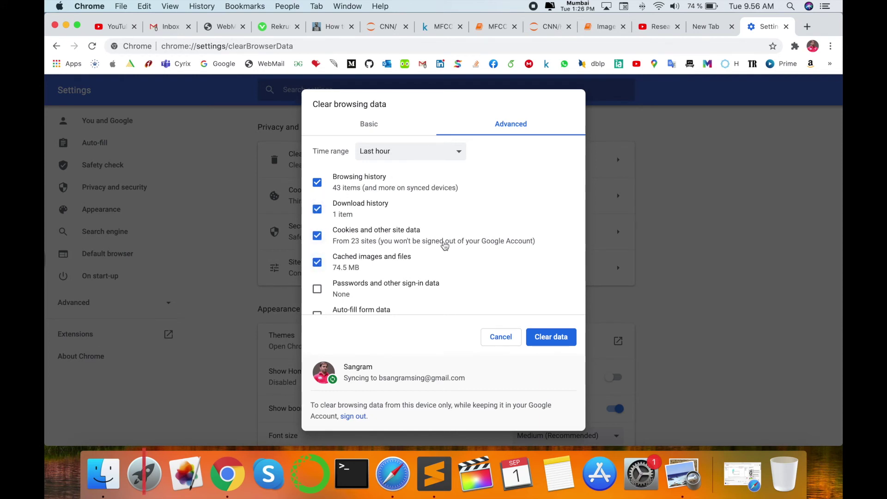
scroll(388, 277, down, 2)
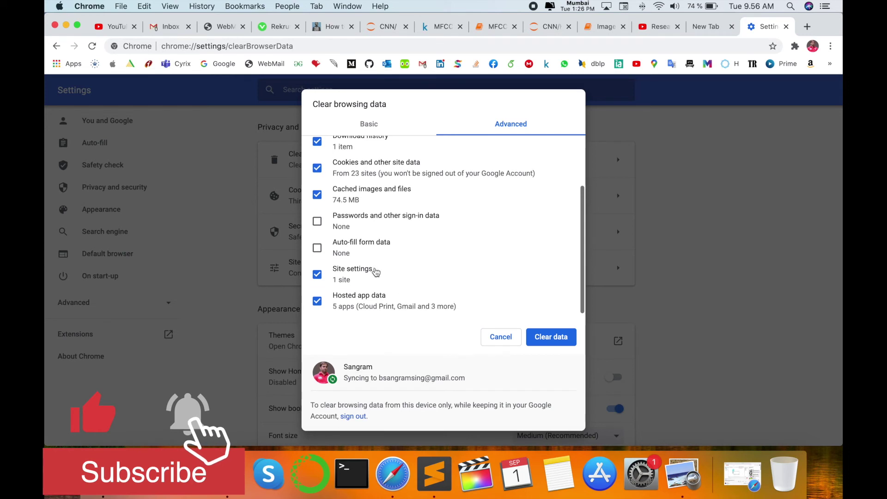
Clear the last hour's history, downloads, cookies, cache and site data.
click(317, 222)
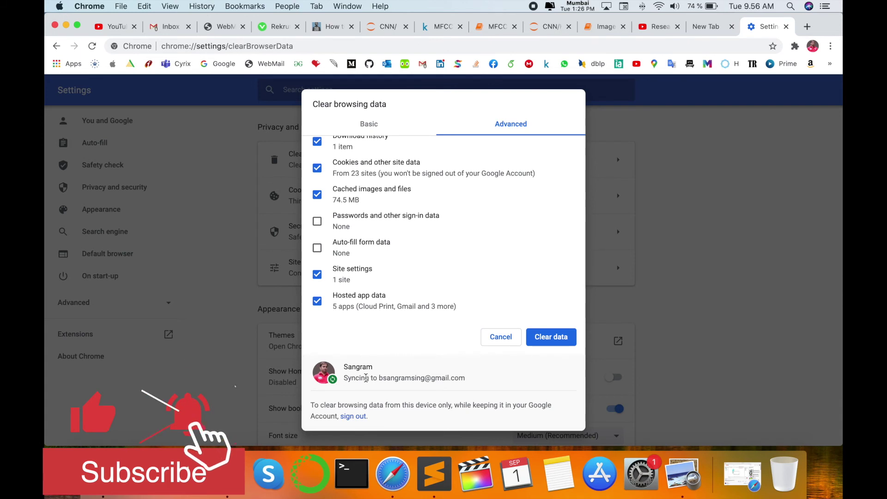
drag(410, 379, 482, 380)
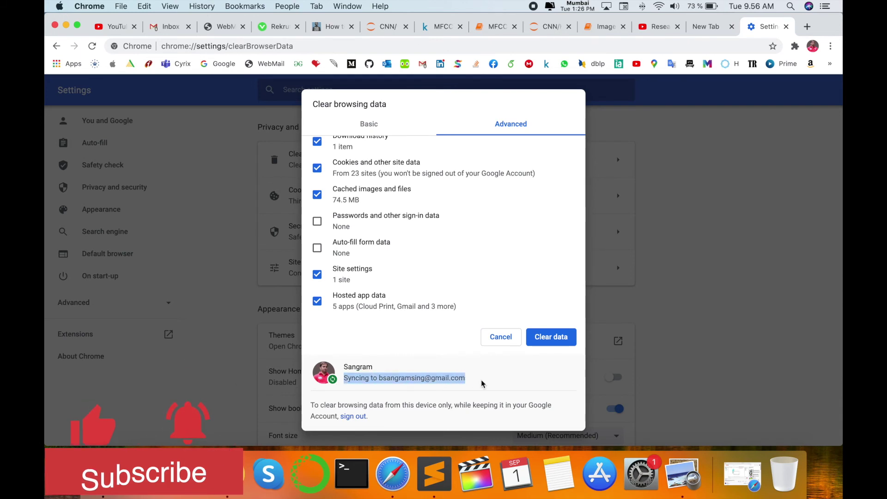
click(557, 341)
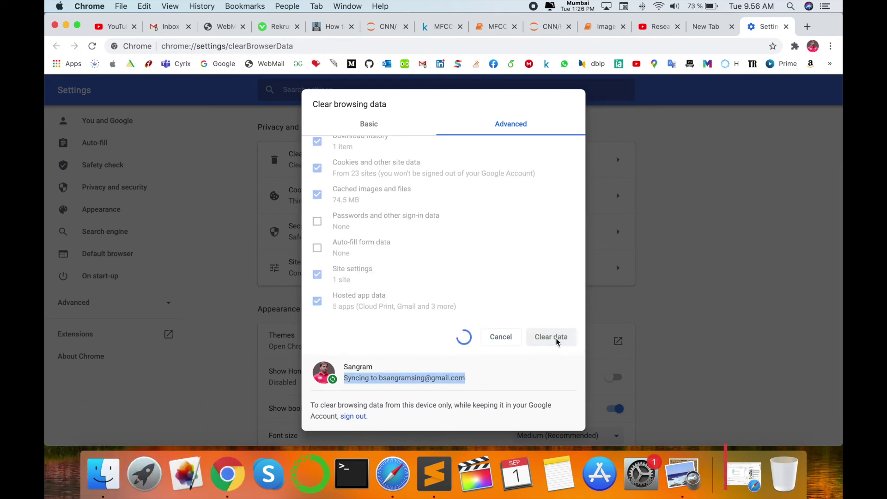
scroll(540, 223, up, 3)
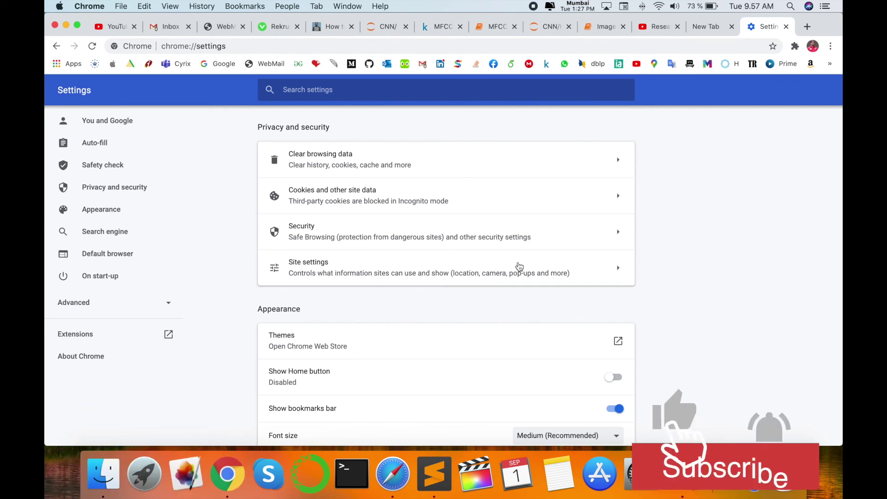
View Cookies and other site data, go back, then switch to the Research Rocks tab.
click(352, 168)
click(501, 337)
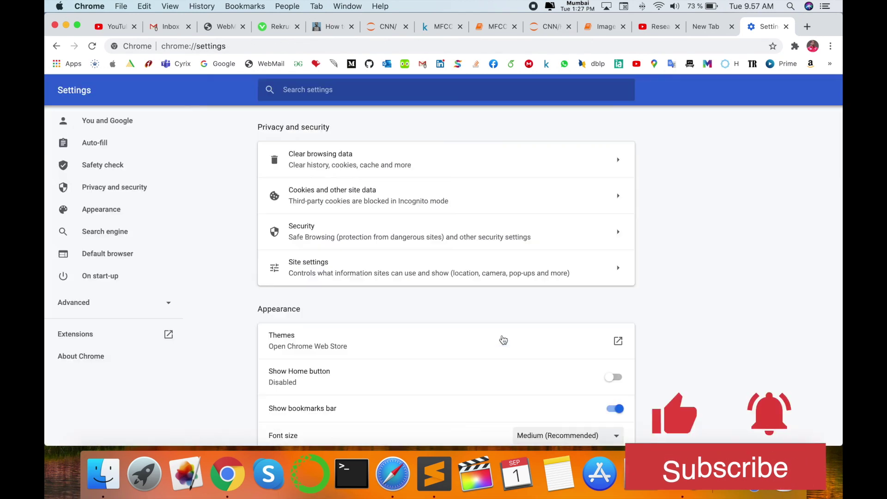
click(360, 204)
scroll(391, 237, down, 2)
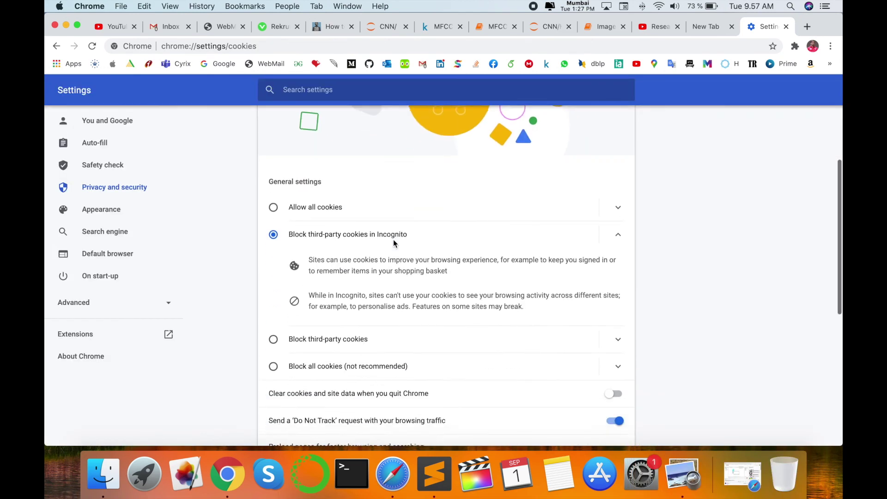
scroll(393, 240, down, 3)
scroll(395, 244, down, 2)
scroll(394, 244, up, 5)
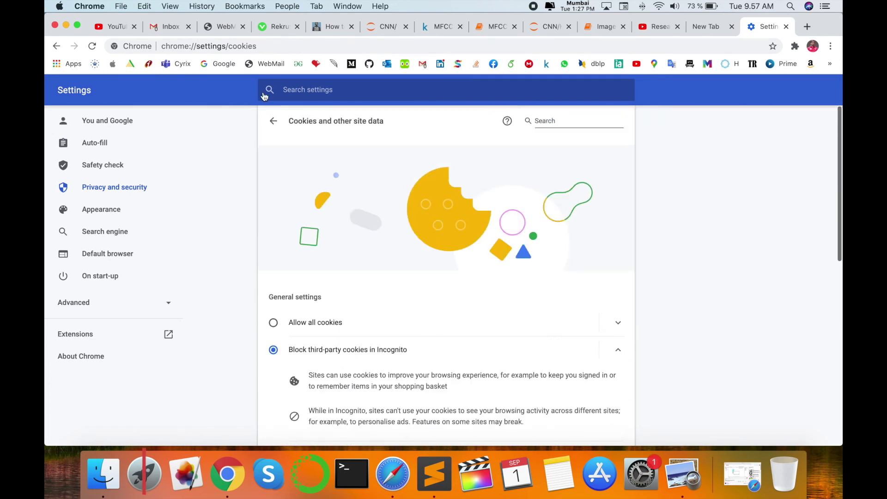
click(272, 122)
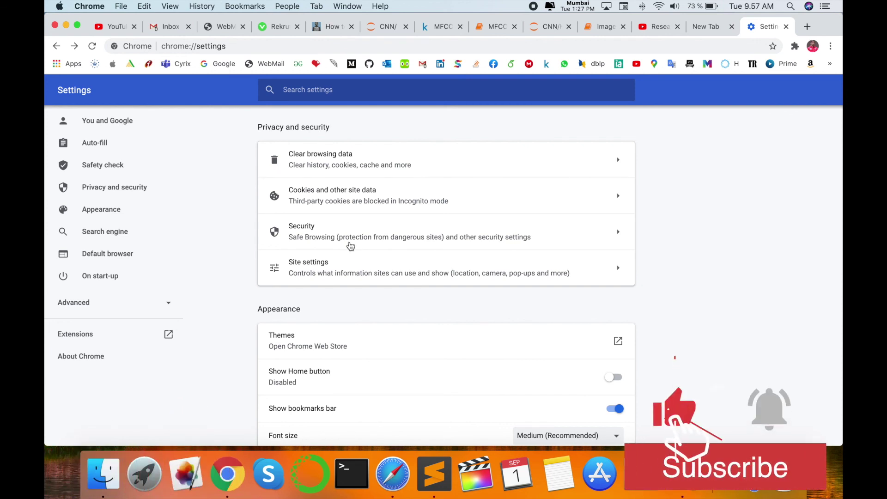
click(655, 31)
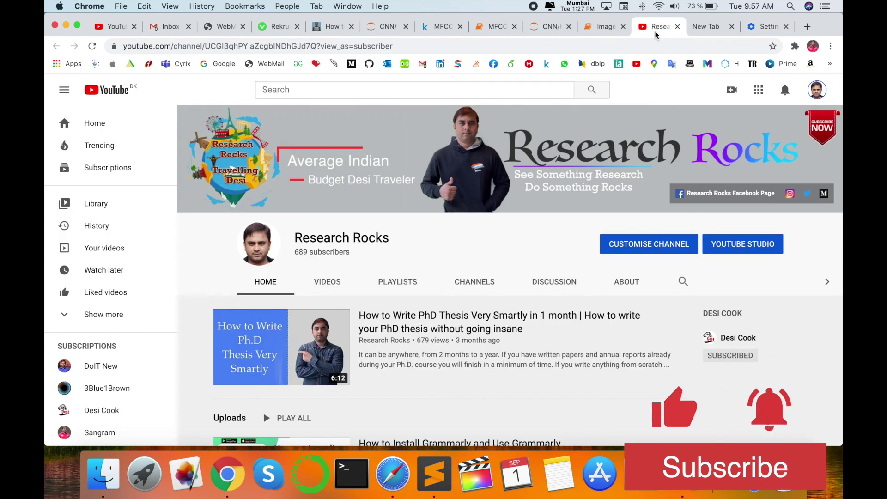